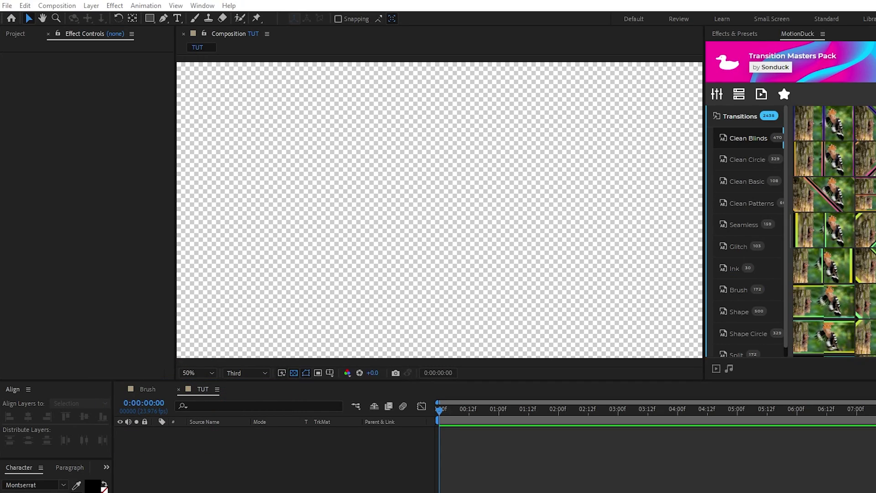
# - Add Brush (1).png from the Assets folder to the TUT composition and rotate it 180°
pyautogui.click(18, 34)
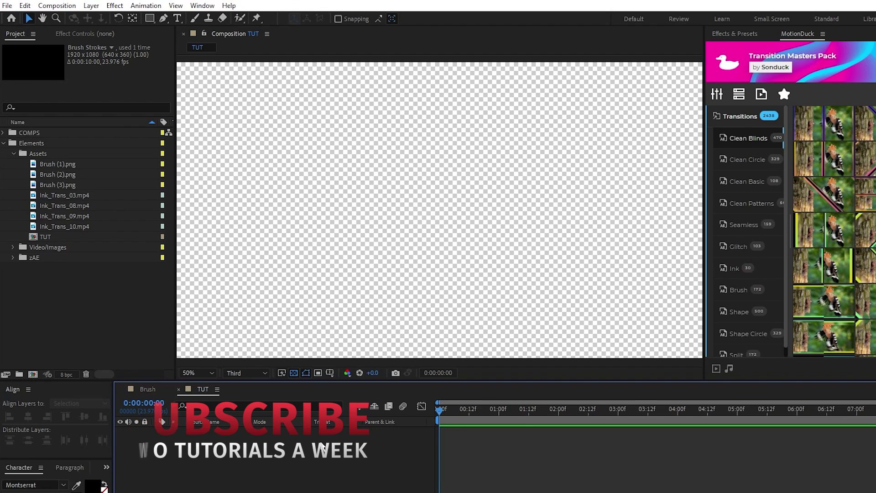
pyautogui.moveTo(70, 163); pyautogui.dragTo(217, 447)
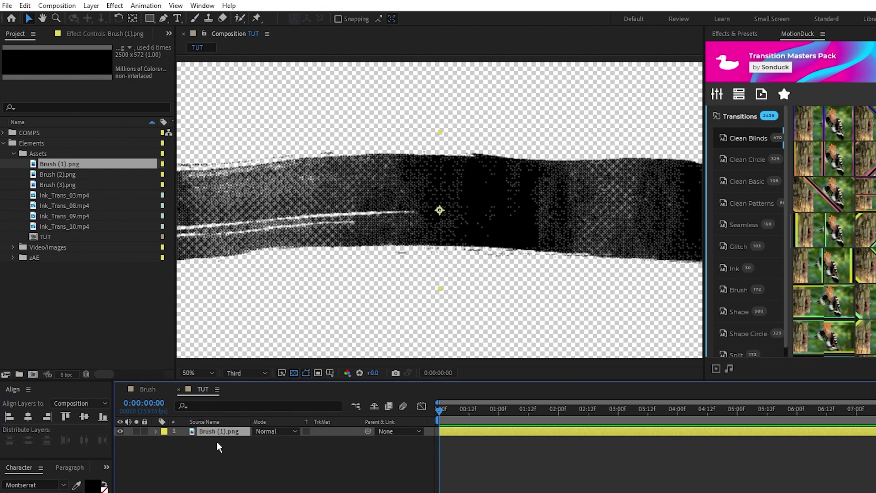
pyautogui.press(',')
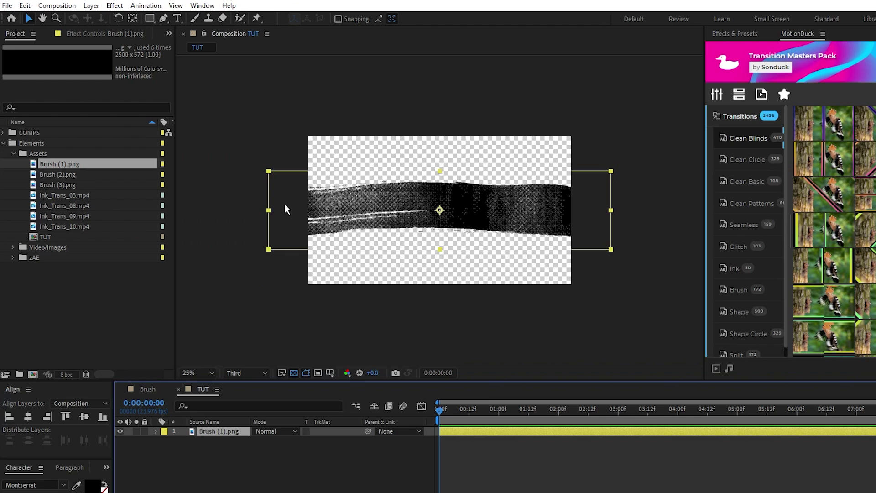
pyautogui.press('r')
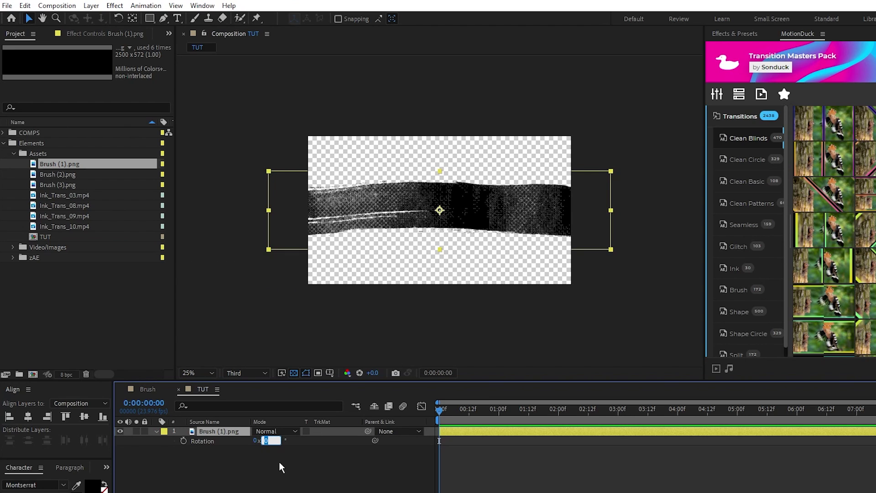
pyautogui.click(291, 451)
# - Move the Brush (1) layer up to the upper edge of the frame, at position 960, 127
pyautogui.click(231, 432)
pyautogui.press('p')
pyautogui.moveTo(278, 441); pyautogui.dragTo(105, 393)
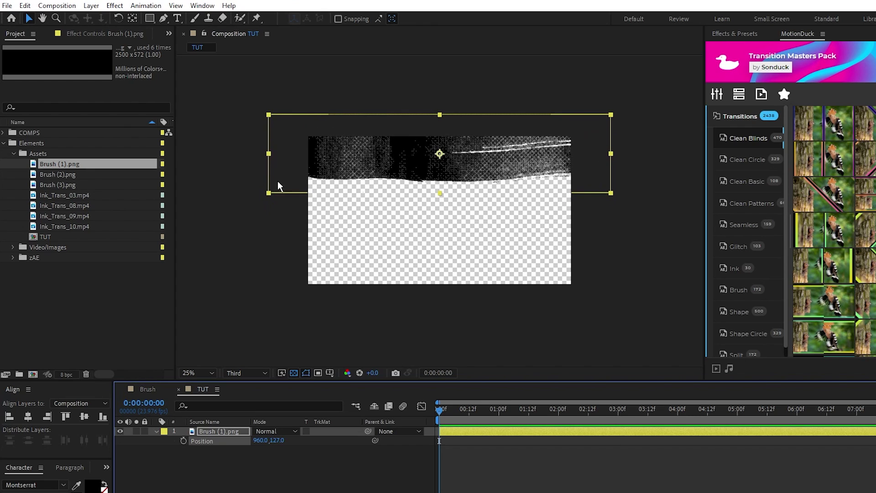
# - Apply the Linear Wipe effect to the Brush (1) layer with a feather of 60
pyautogui.click(114, 5)
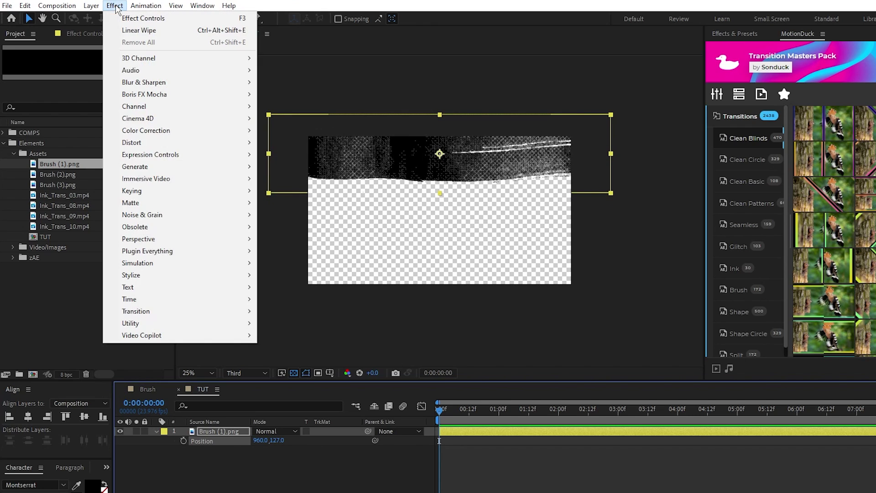
pyautogui.moveTo(184, 311)
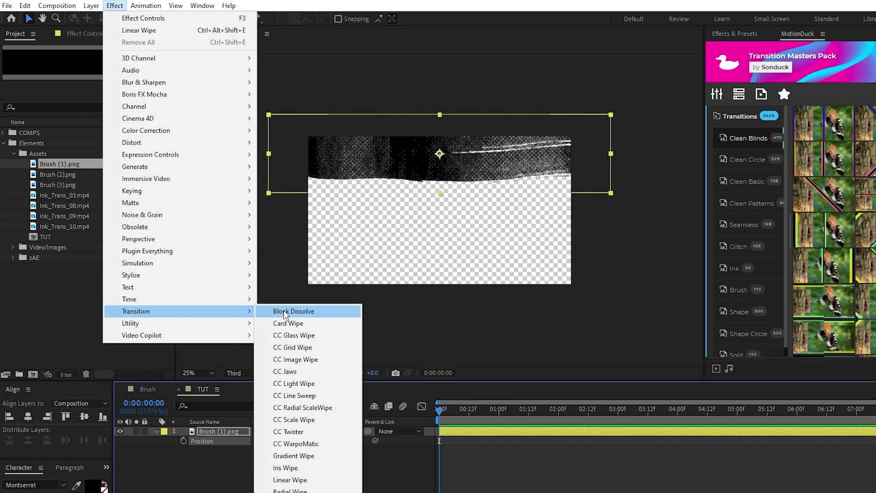
pyautogui.click(327, 478)
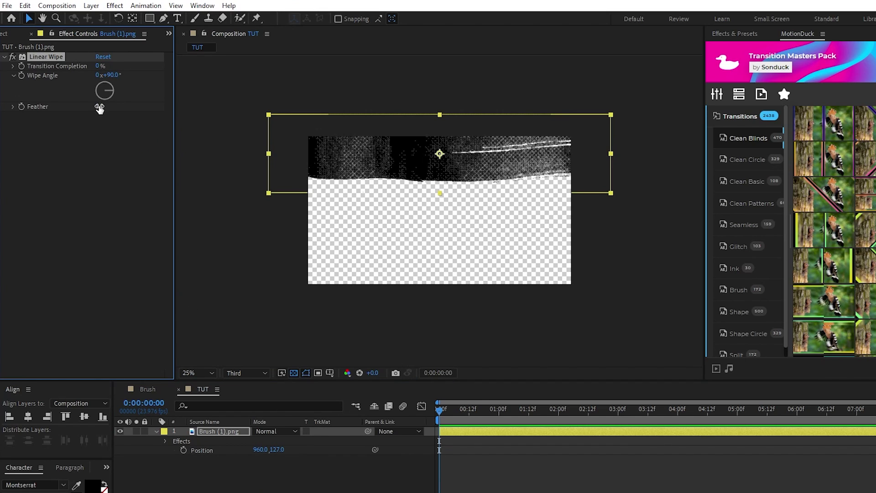
pyautogui.click(99, 106)
pyautogui.write('60')
pyautogui.press('Return')
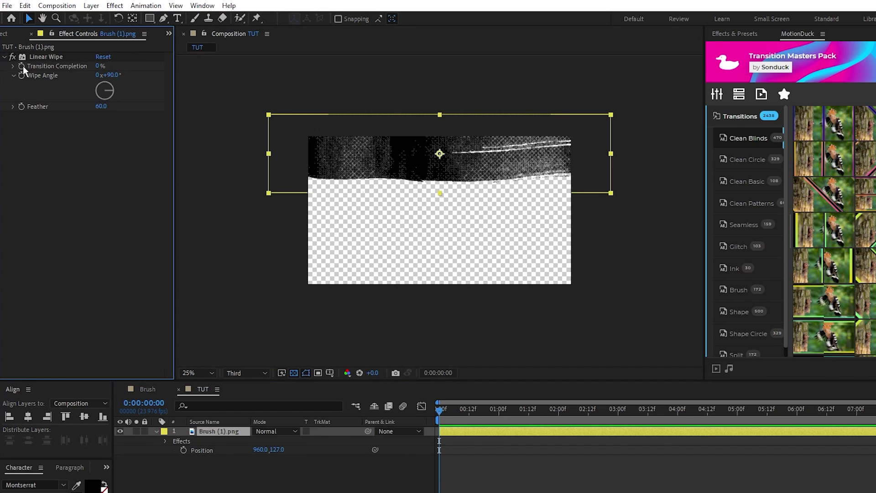
# - Keyframe the wipe's Transition Completion on Brush (1) from 100% at frame 0 to 0% at frame 20
pyautogui.click(23, 65)
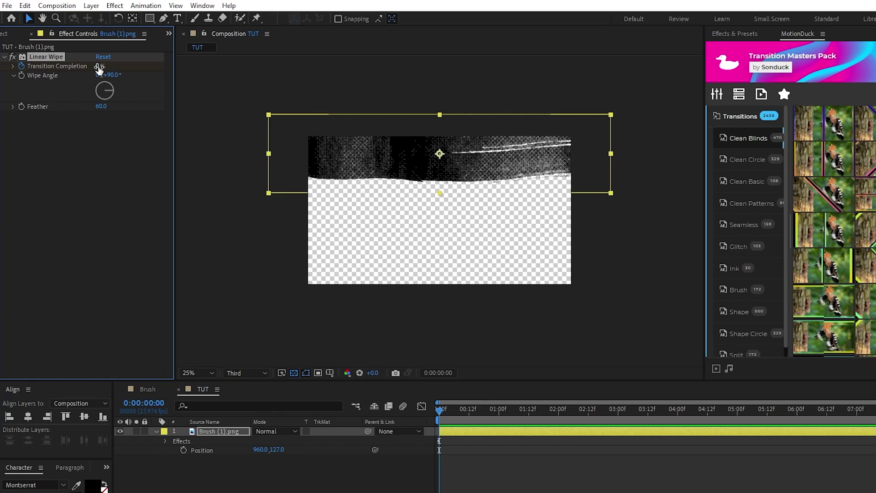
pyautogui.moveTo(97, 65); pyautogui.dragTo(111, 67)
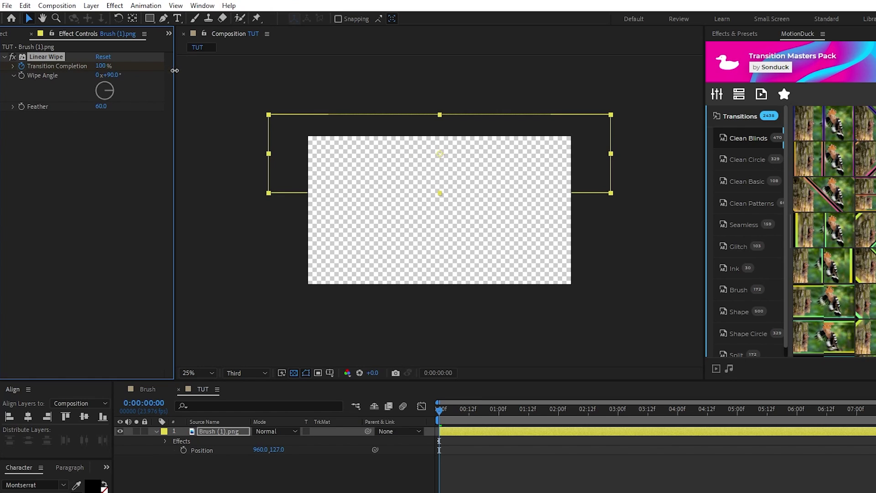
pyautogui.hotkey('shift', 'pagedown')
pyautogui.hotkey('shift', 'pagedown')
pyautogui.moveTo(105, 67); pyautogui.dragTo(39, 64)
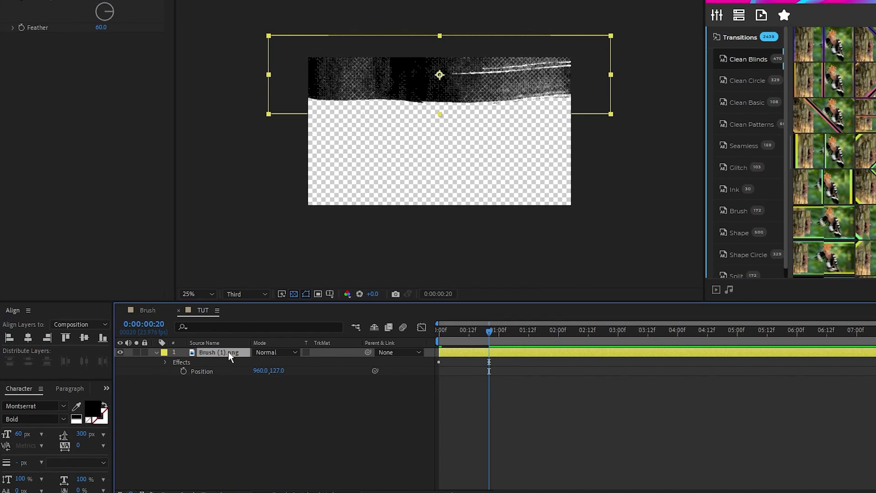
# - Easy-ease the Transition Completion keyframes and reshape their speed curve so the wipe starts fast and slows toward the end
pyautogui.press('u')
pyautogui.scroll(3, 521, 362)
pyautogui.hscroll(-3, 520, 361)
pyautogui.moveTo(646, 362); pyautogui.dragTo(629, 377)
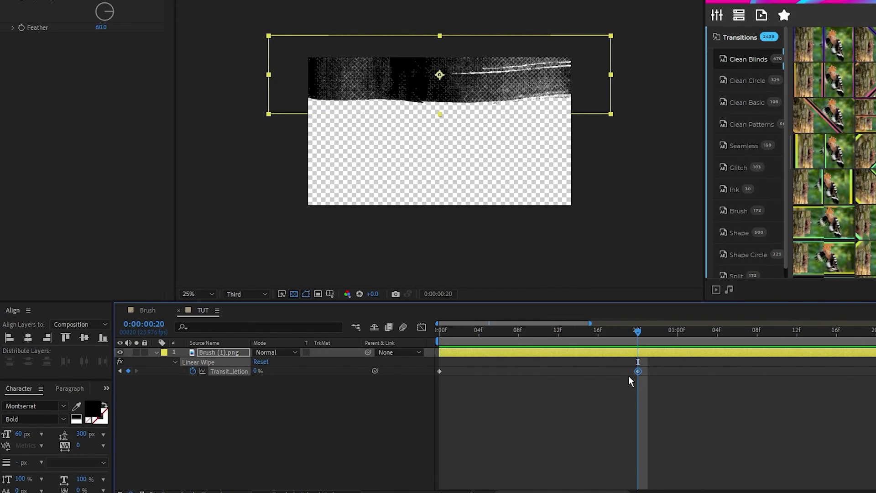
pyautogui.press('F9')
pyautogui.click(422, 327)
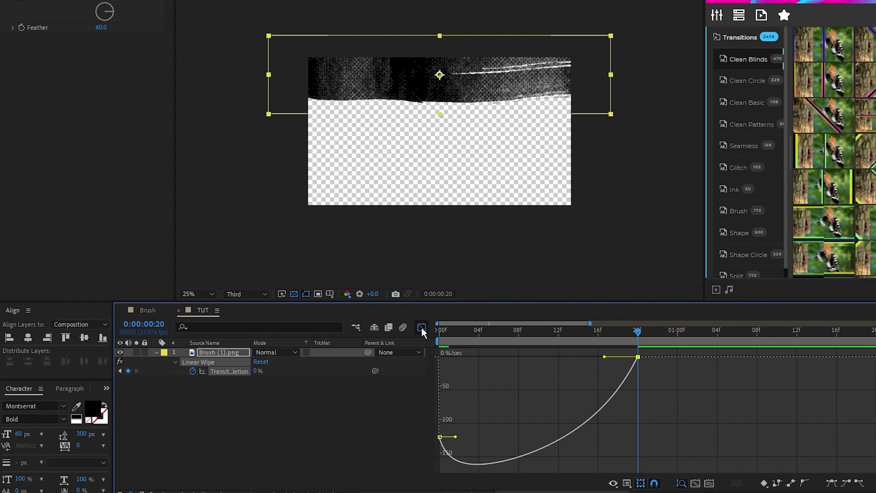
pyautogui.click(605, 398)
pyautogui.moveTo(605, 357); pyautogui.dragTo(538, 356)
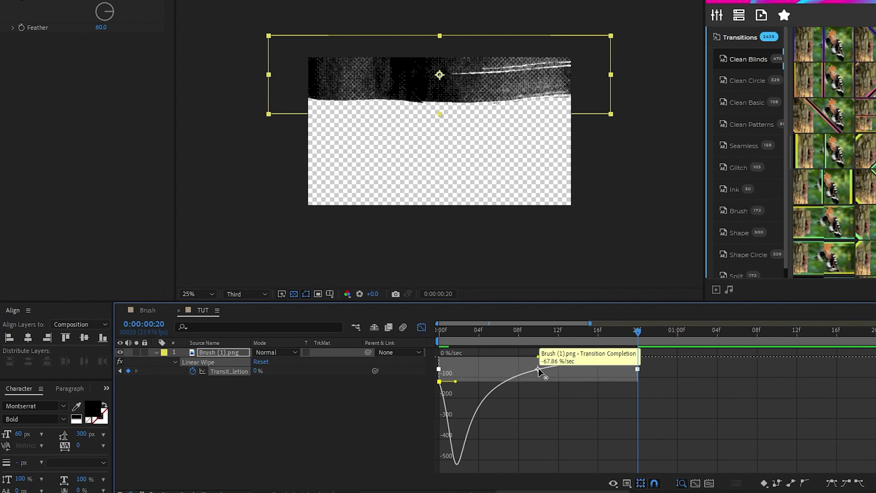
pyautogui.click(422, 327)
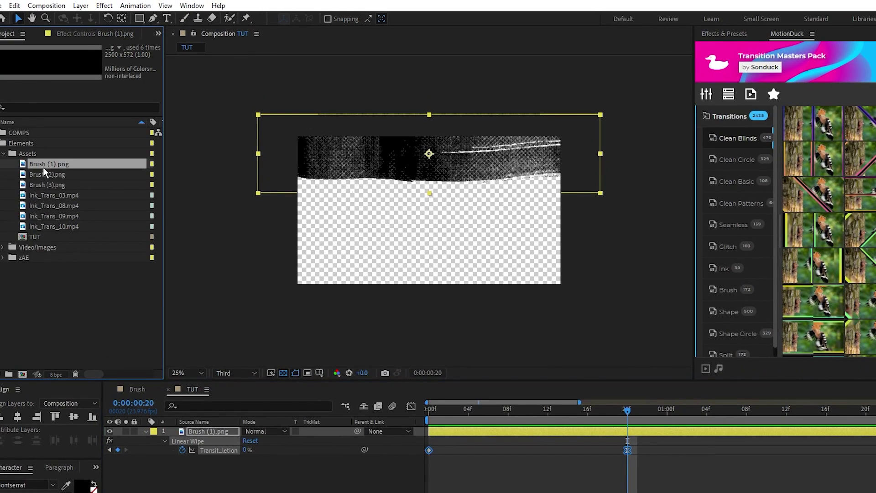
# - Add Brush (2).png below the first brush layer, rotate it 180° and set its position to 960, 390
pyautogui.moveTo(44, 171)
pyautogui.mouseDown()
pyautogui.moveTo(160, 457)
pyautogui.moveTo(210, 456)
pyautogui.mouseUp()
pyautogui.press('r')
pyautogui.click(257, 450)
pyautogui.write('180')
pyautogui.click(275, 474)
pyautogui.click(221, 442)
pyautogui.press('p')
pyautogui.moveTo(248, 449); pyautogui.dragTo(207, 449)
# - Copy the animated Linear Wipe from Brush (1) to Brush (2) at frame 0 and set its wipe angle to 270°
pyautogui.click(209, 432)
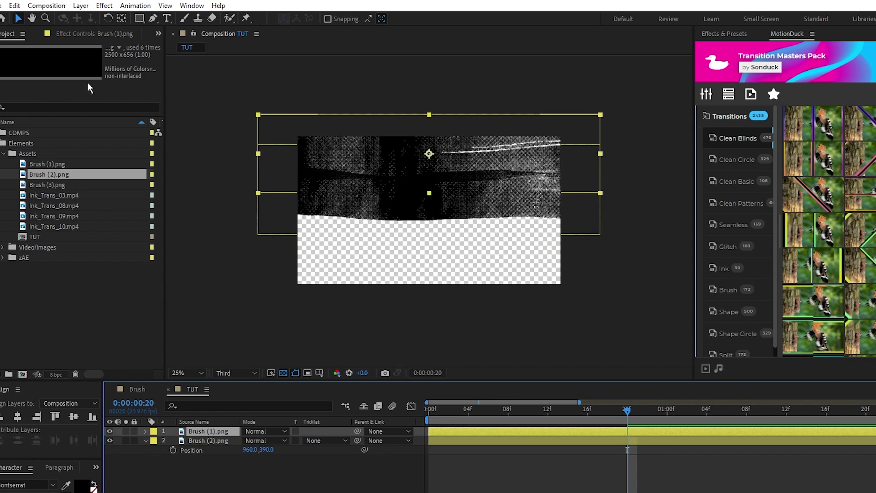
pyautogui.press('F3')
pyautogui.hotkey('ctrl', 'c')
pyautogui.click(203, 441)
pyautogui.hotkey('ctrl', 'v')
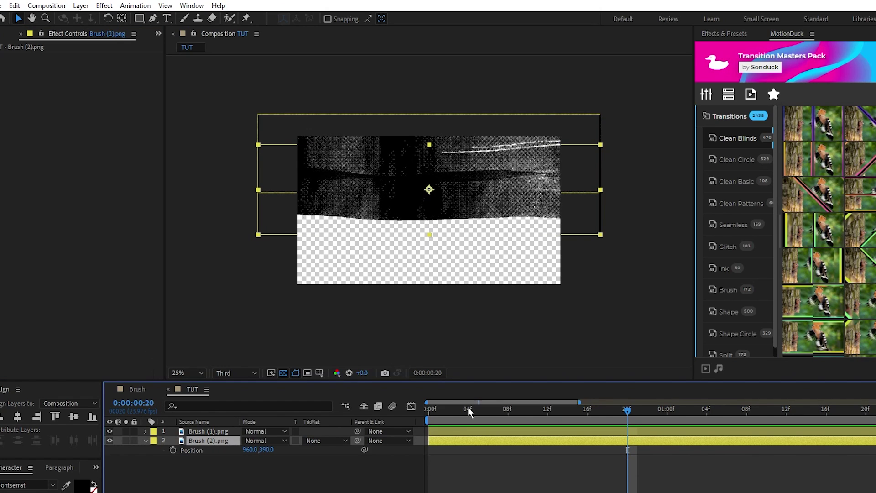
pyautogui.press('Home')
pyautogui.click(105, 75)
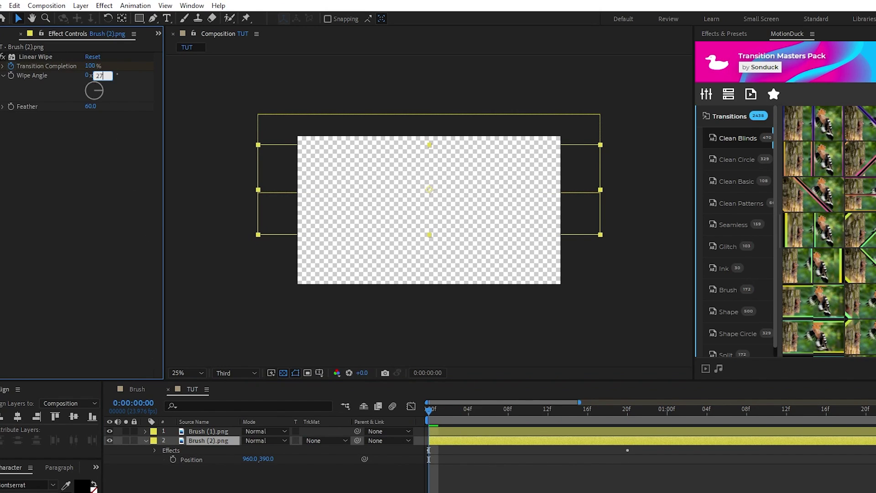
pyautogui.press('Return')
pyautogui.moveTo(429, 412); pyautogui.dragTo(485, 416)
pyautogui.click(146, 441)
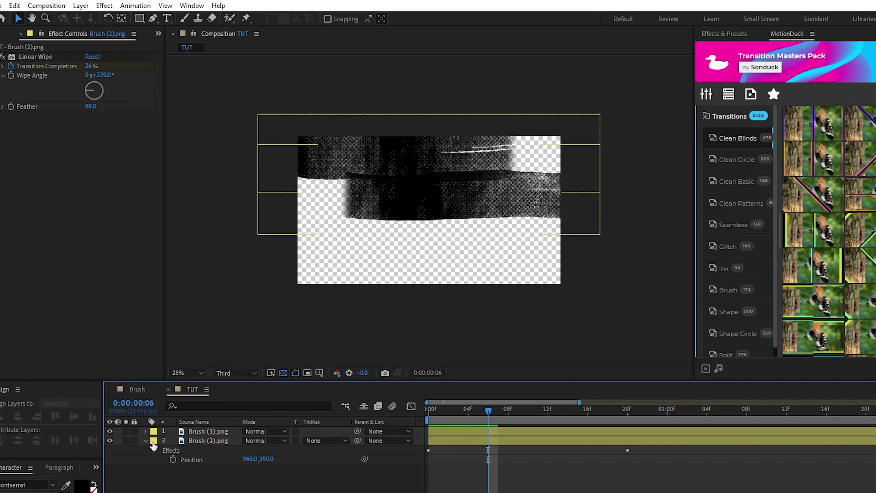
# - Add Brush (3).png as the lowest layer, rotate it 180° and set its position to 960, 800
pyautogui.click(6, 34)
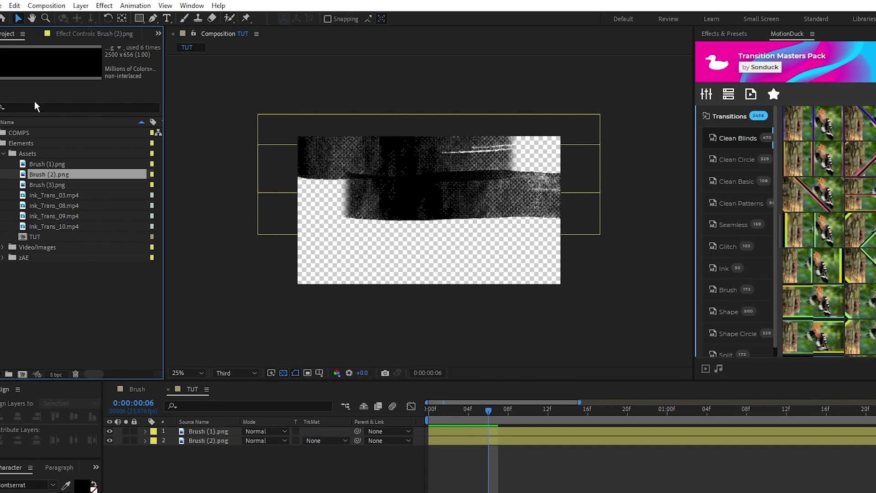
pyautogui.moveTo(48, 185)
pyautogui.mouseDown()
pyautogui.moveTo(201, 449)
pyautogui.moveTo(387, 488)
pyautogui.moveTo(377, 489)
pyautogui.mouseUp()
pyautogui.write('r180')
pyautogui.click(221, 461)
pyautogui.click(213, 450)
pyautogui.press('p')
# - Paste the copied Linear Wipe animation onto the Brush (3) layer at frame 0 and check the stroke at frame 3
pyautogui.moveTo(462, 417); pyautogui.dragTo(427, 415)
pyautogui.hotkey('ctrl', 'v')
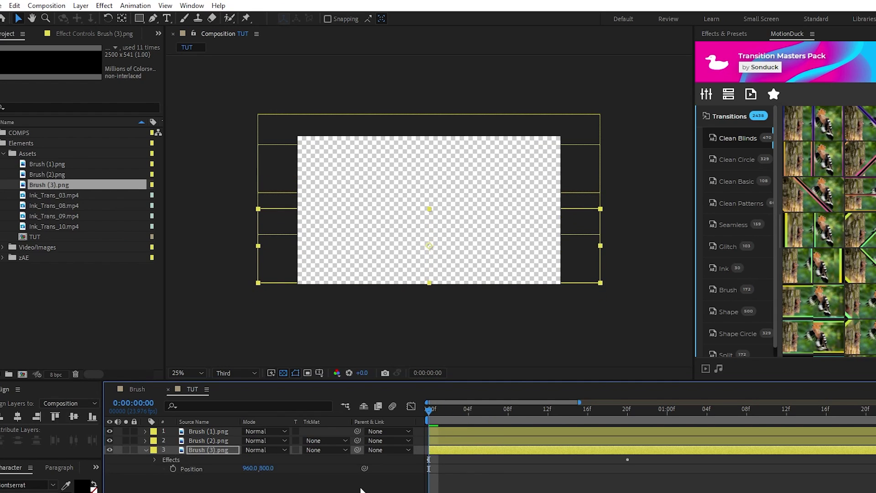
pyautogui.press('pagedown')
pyautogui.press('pagedown')
pyautogui.press('pagedown')
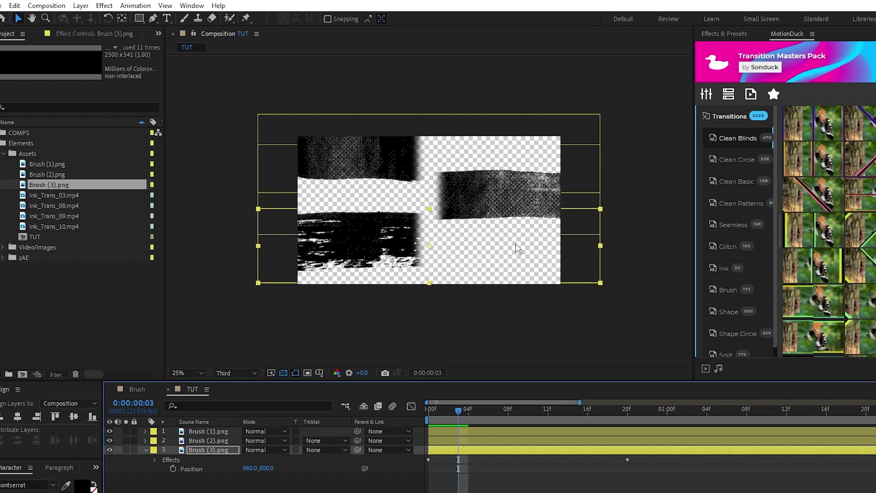
pyautogui.click(146, 450)
# - Add a second Brush (3).png as the lowest layer and place it at position 960, 1014
pyautogui.moveTo(46, 185); pyautogui.dragTo(210, 460)
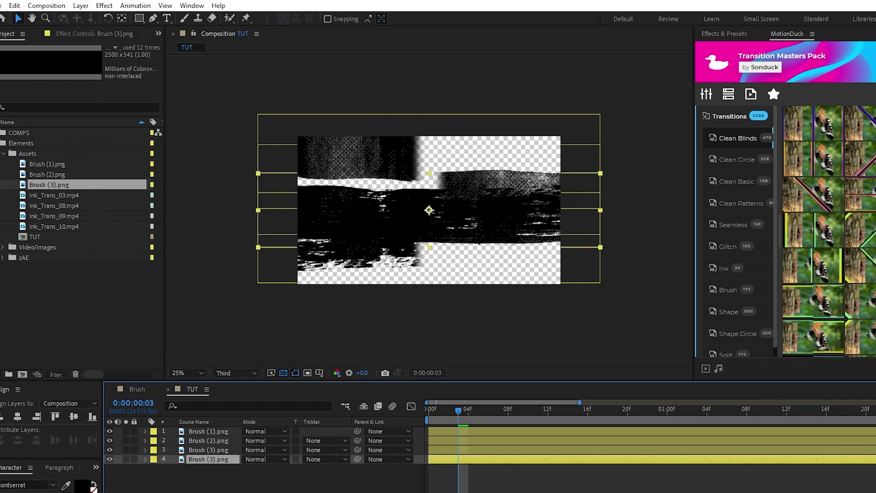
pyautogui.press('p')
pyautogui.moveTo(268, 471); pyautogui.dragTo(273, 470)
pyautogui.click(282, 487)
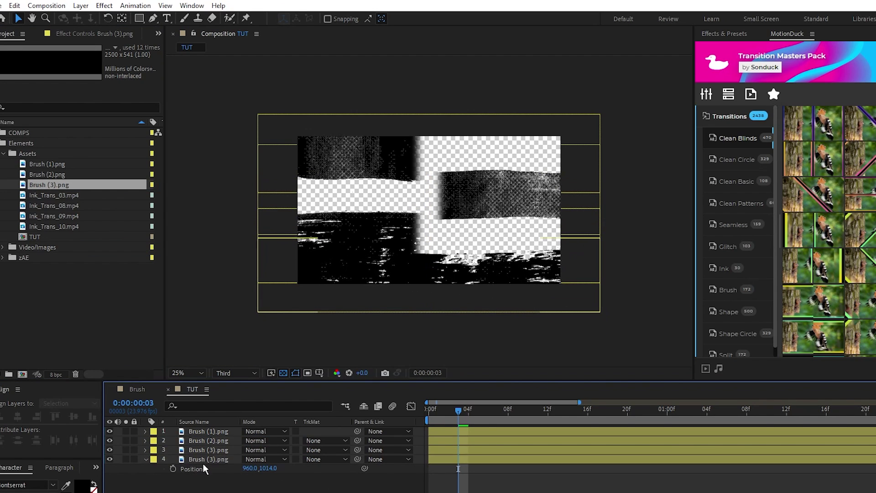
# - Copy the Linear Wipe from Brush (1) to the second Brush (3) layer at frame 0 and check the reveal
pyautogui.click(194, 461)
pyautogui.moveTo(446, 413); pyautogui.dragTo(428, 415)
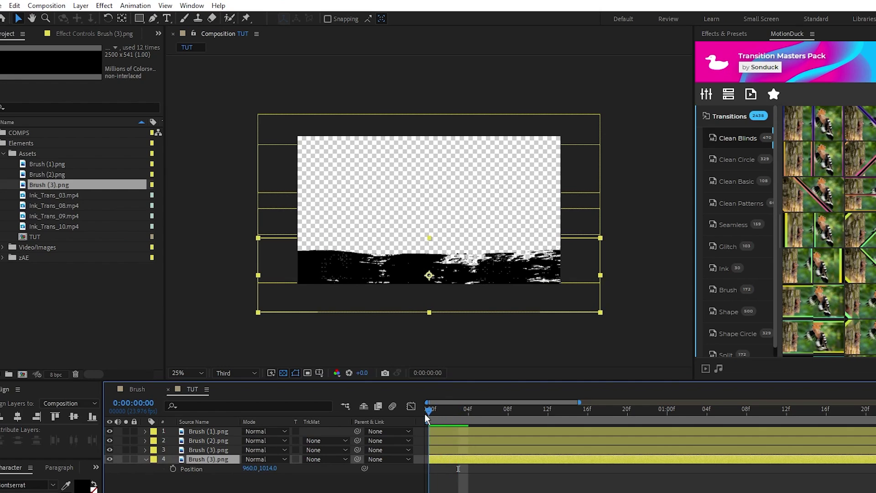
pyautogui.click(194, 441)
pyautogui.click(208, 432)
pyautogui.click(87, 34)
pyautogui.click(35, 57)
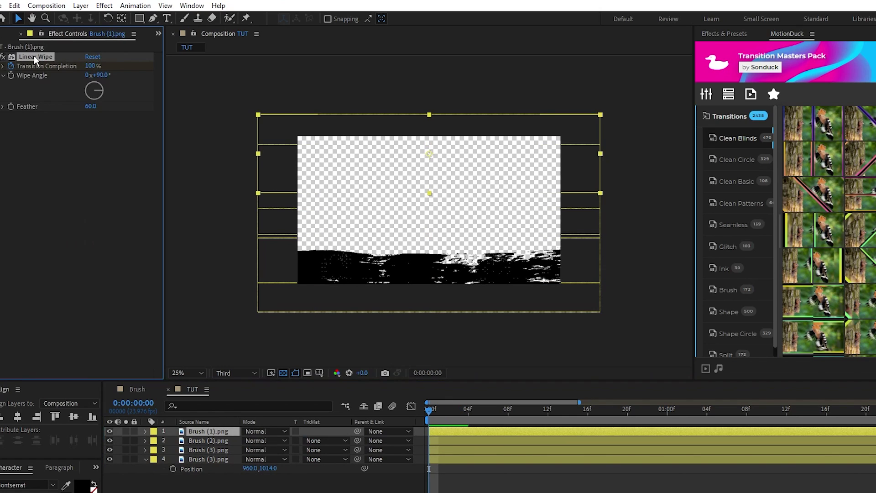
pyautogui.hotkey('ctrl', 'c')
pyautogui.click(213, 460)
pyautogui.hotkey('ctrl', 'v')
pyautogui.press('F2')
pyautogui.click(145, 460)
pyautogui.moveTo(429, 416); pyautogui.dragTo(458, 416)
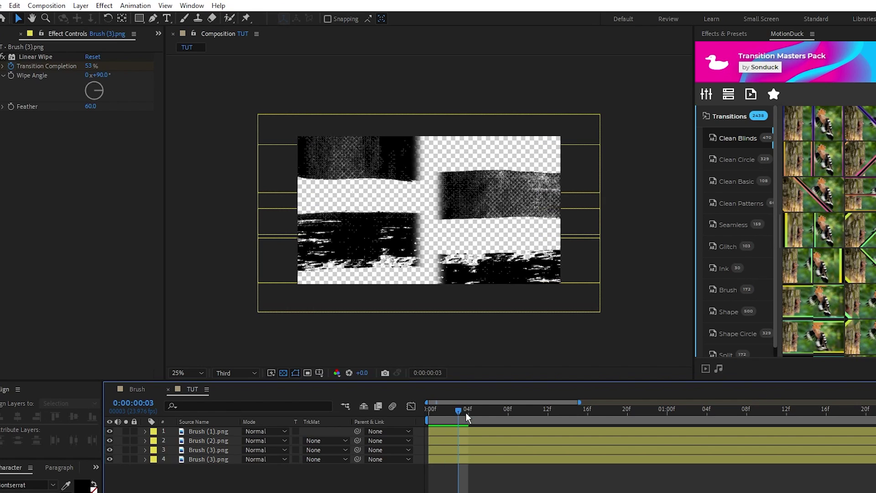
# - Stagger the brush layers four frames apart, starting layers 2, 3 and 4 at frames 4, 8 and 12, and preview the result
pyautogui.click(429, 413)
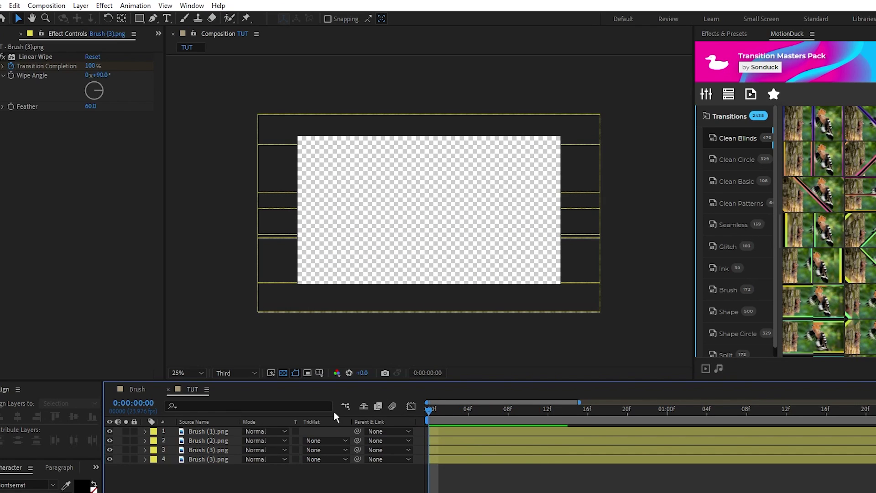
pyautogui.click(209, 431)
pyautogui.press('pagedown')
pyautogui.press('pagedown')
pyautogui.press('pagedown')
pyautogui.press('pagedown')
pyautogui.moveTo(437, 441); pyautogui.dragTo(476, 444)
pyautogui.press('pagedown')
pyautogui.press('pagedown')
pyautogui.press('pagedown')
pyautogui.press('pagedown')
pyautogui.moveTo(453, 451); pyautogui.dragTo(533, 452)
pyautogui.press('pagedown')
pyautogui.press('pagedown')
pyautogui.press('pagedown')
pyautogui.press('pagedown')
pyautogui.click(457, 461)
pyautogui.press('[')
pyautogui.press('space')
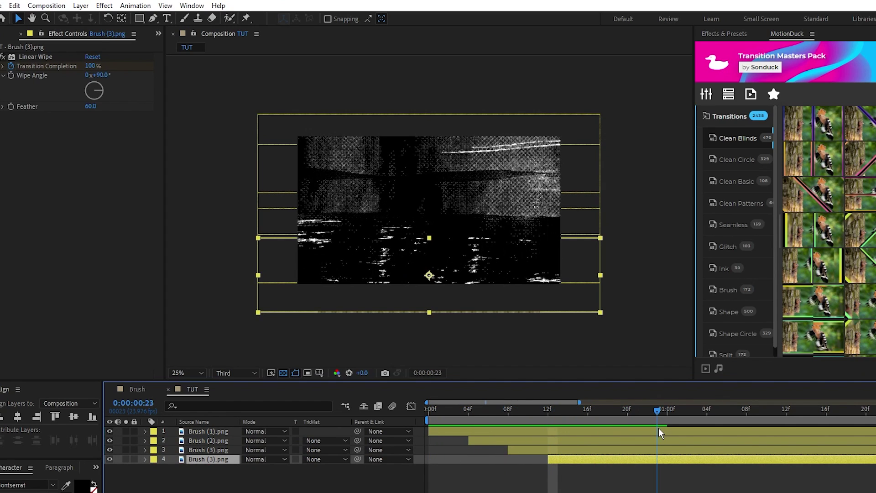
pyautogui.click(612, 486)
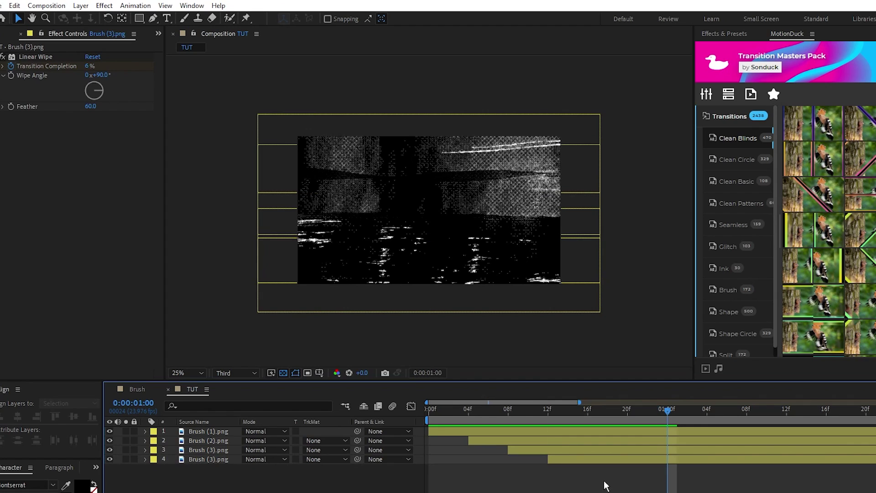
# - Create a black 1920 × 1080 solid above the brush layers
pyautogui.click(81, 5)
pyautogui.moveTo(91, 16)
pyautogui.click(287, 27)
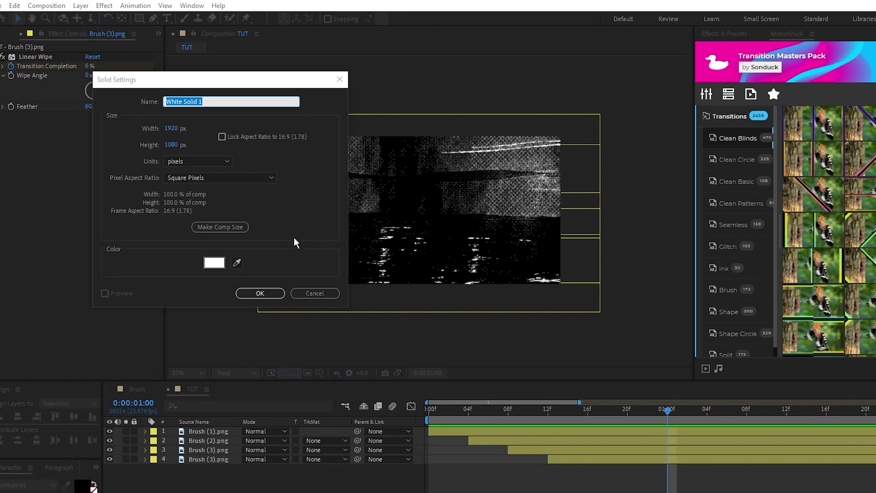
pyautogui.click(214, 262)
pyautogui.click(69, 385)
pyautogui.click(292, 251)
pyautogui.click(263, 293)
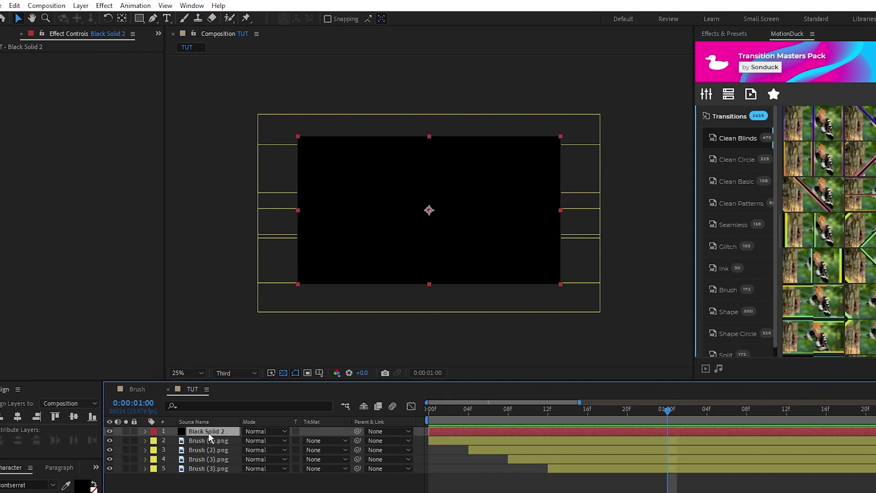
# - Add an opacity keyframe of 0% to the black solid at 0:00:01:00
pyautogui.press('t')
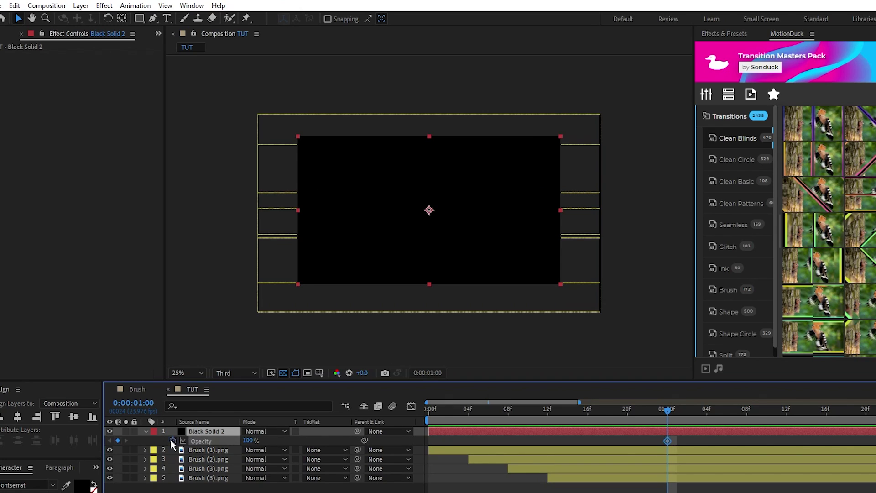
pyautogui.click(173, 441)
pyautogui.click(248, 441)
pyautogui.write('0')
pyautogui.press('Return')
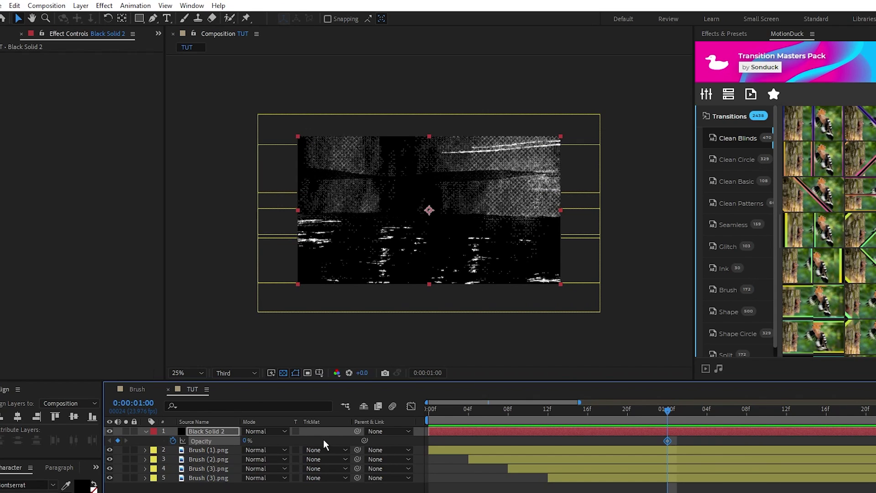
# - Keyframe the black solid's opacity to 100% at 0:00:01:20, easy-ease both keyframes and check the frames before the fade
pyautogui.hotkey('shift', 'pagedown')
pyautogui.hotkey('shift', 'pagedown')
pyautogui.moveTo(245, 440); pyautogui.dragTo(303, 442)
pyautogui.press('F2')
pyautogui.moveTo(874, 437); pyautogui.dragTo(638, 447)
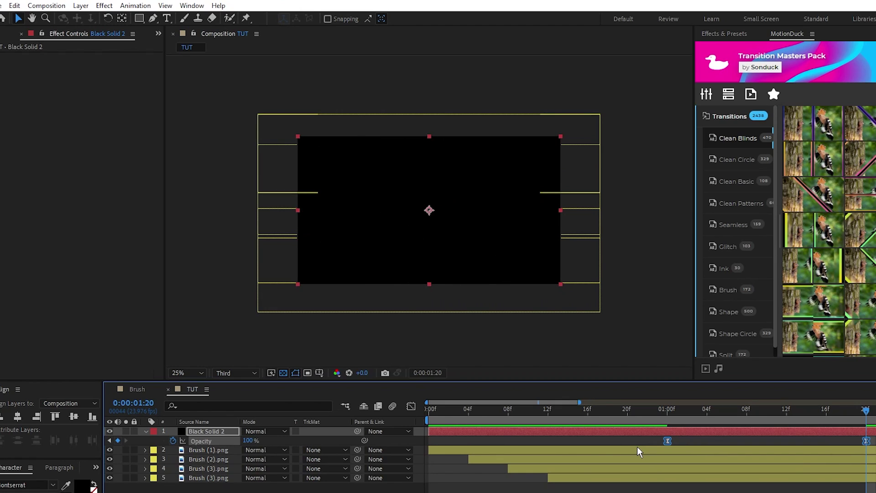
pyautogui.moveTo(639, 411)
pyautogui.mouseDown()
pyautogui.moveTo(788, 416)
pyautogui.moveTo(632, 425)
pyautogui.moveTo(652, 421)
pyautogui.mouseUp()
pyautogui.scroll(2, 338, 248)
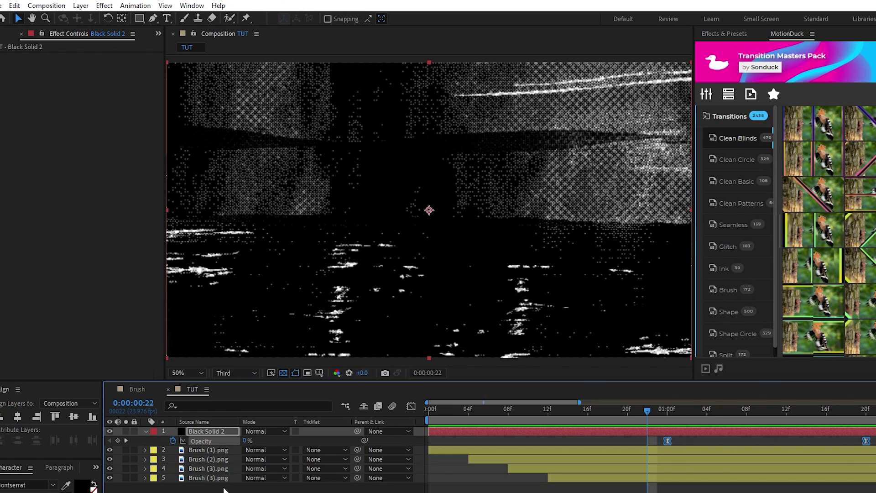
# - Pre-compose the black solid and all four brush layers into a composition named Strokes 1
pyautogui.keyDown('shift'); pyautogui.click(221, 482); pyautogui.keyUp('shift')
pyautogui.click(146, 432)
pyautogui.rightClick(192, 441)
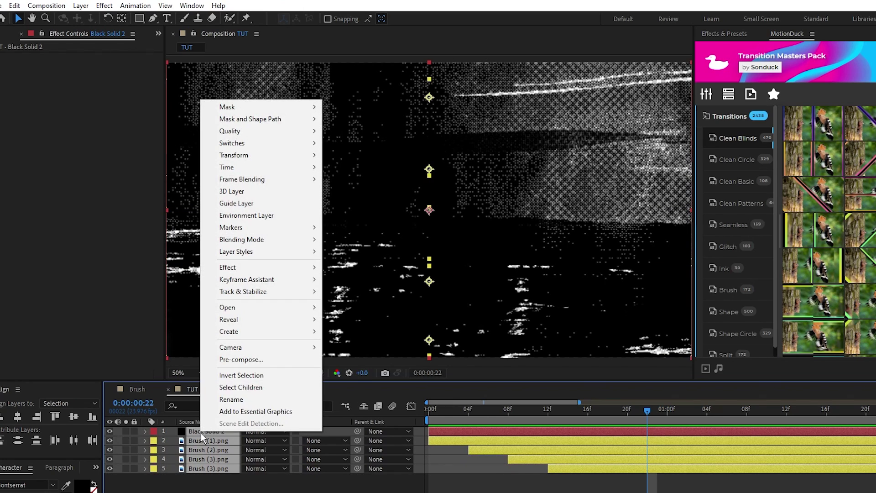
pyautogui.click(254, 363)
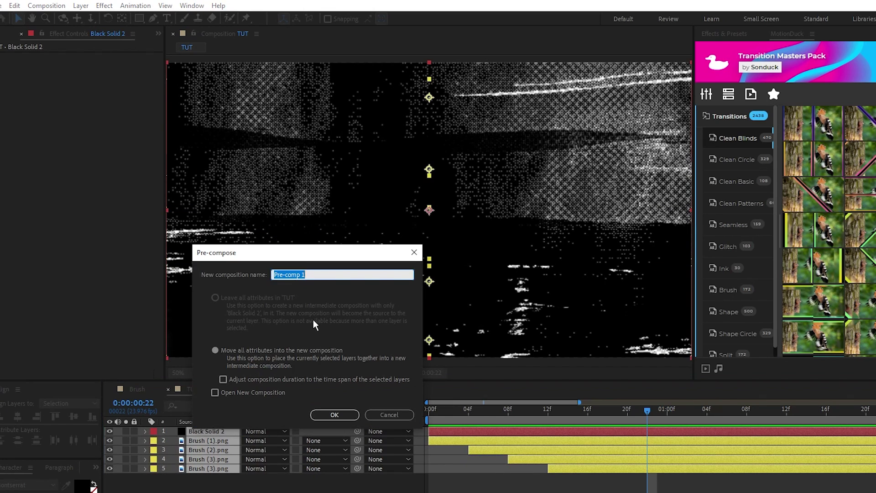
pyautogui.write('Strokes')
pyautogui.click(341, 415)
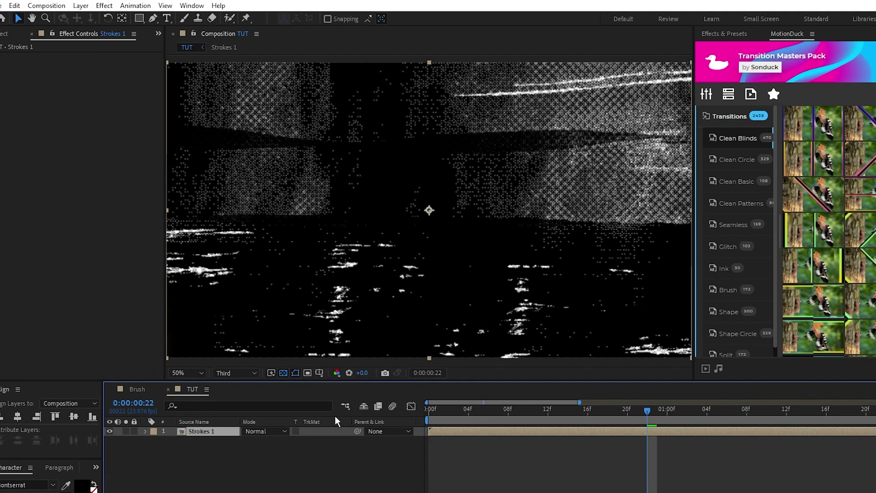
# - Add the Video 1 and Video 2 footage beneath Strokes 1, with Video 2 starting where Video 1 ends
pyautogui.click(6, 33)
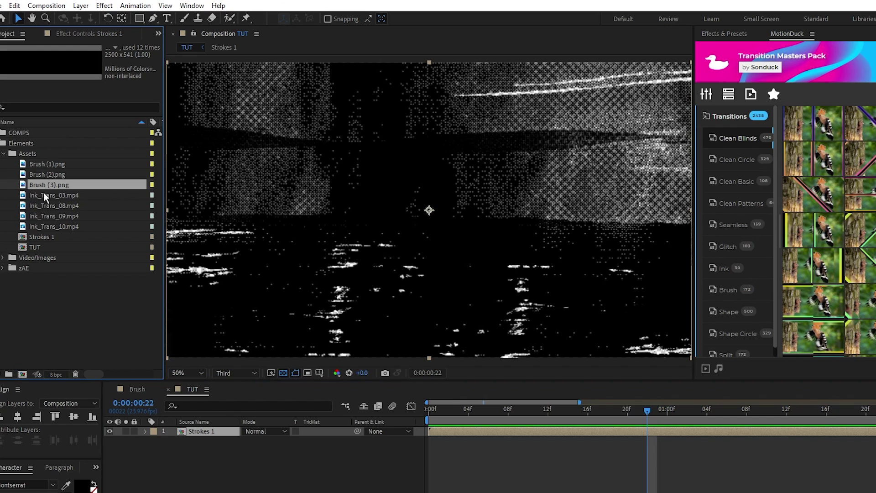
pyautogui.click(3, 259)
pyautogui.moveTo(40, 299); pyautogui.dragTo(151, 457)
pyautogui.click(318, 441)
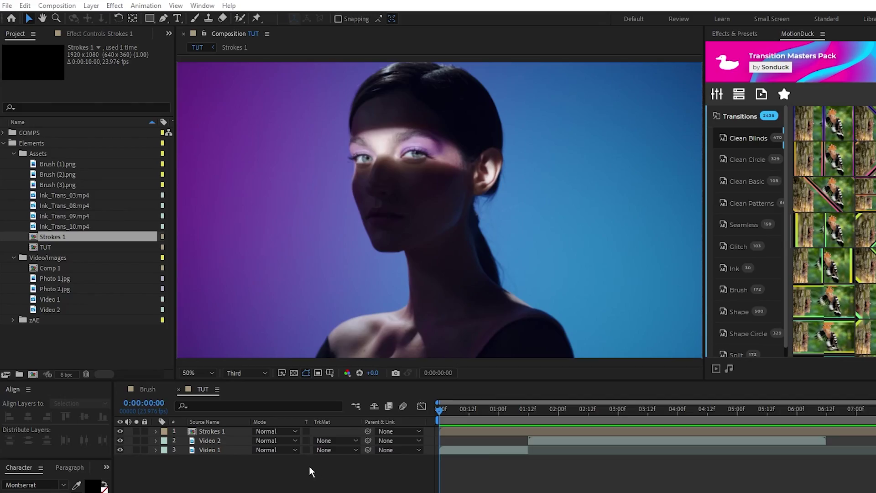
pyautogui.click(220, 450)
pyautogui.click(220, 441)
pyautogui.click(217, 432)
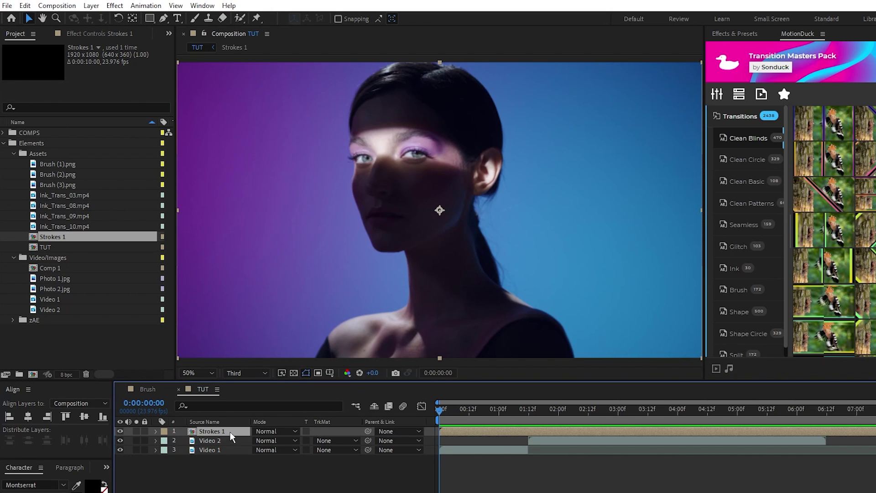
# - Duplicate the Strokes 1 composition in the project and replace the Strokes 1 layer with the Strokes 2 copy
pyautogui.click(59, 236)
pyautogui.hotkey('ctrl', 'd')
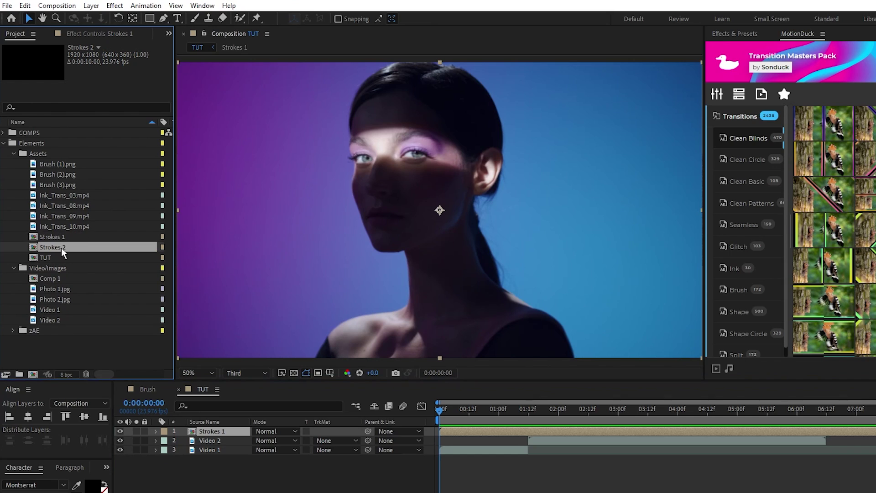
pyautogui.moveTo(61, 246)
pyautogui.mouseDown()
pyautogui.moveTo(158, 355)
pyautogui.moveTo(213, 434)
pyautogui.mouseUp()
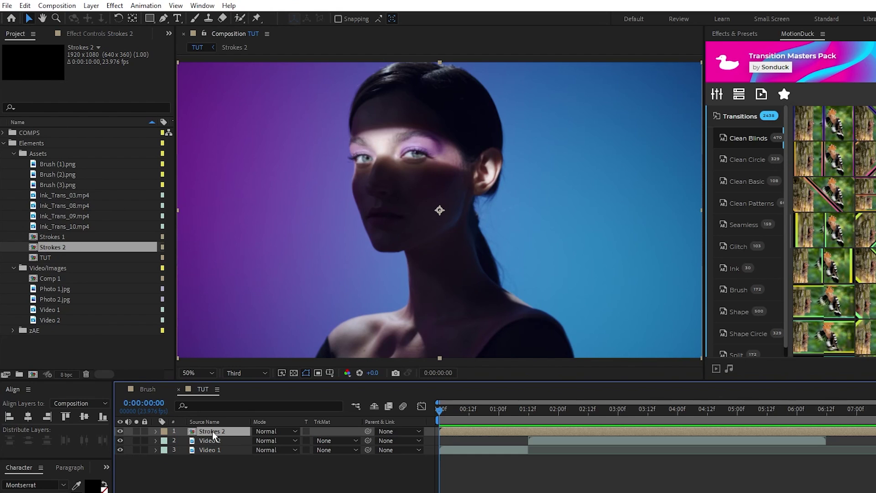
# - Open the Strokes 2 composition, reveal the black solid's opacity keyframes and show the transparency grid
pyautogui.doubleClick(212, 431)
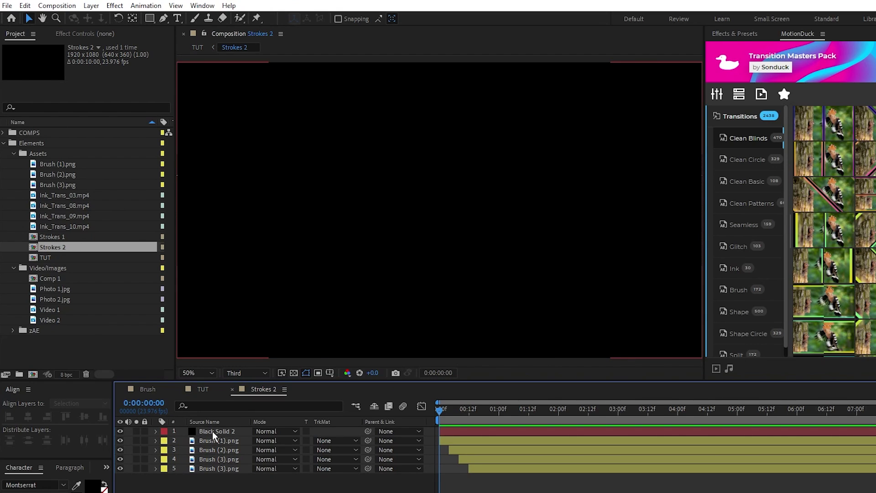
pyautogui.press('u')
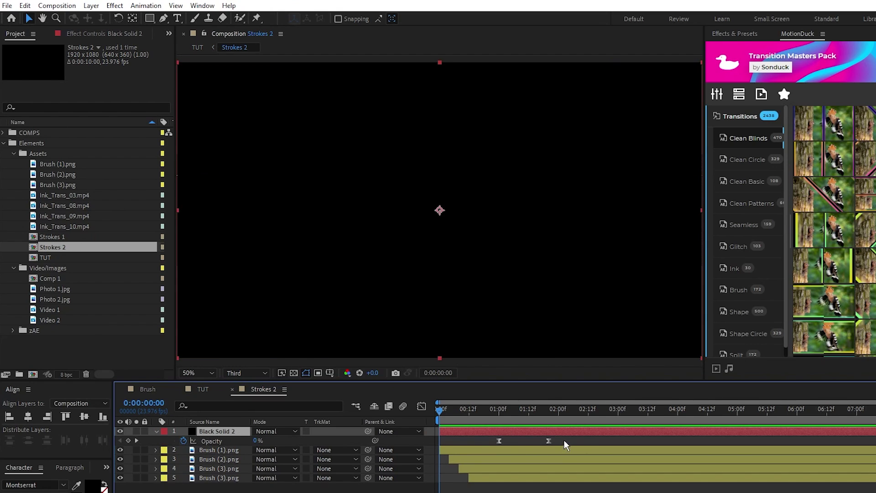
pyautogui.click(294, 373)
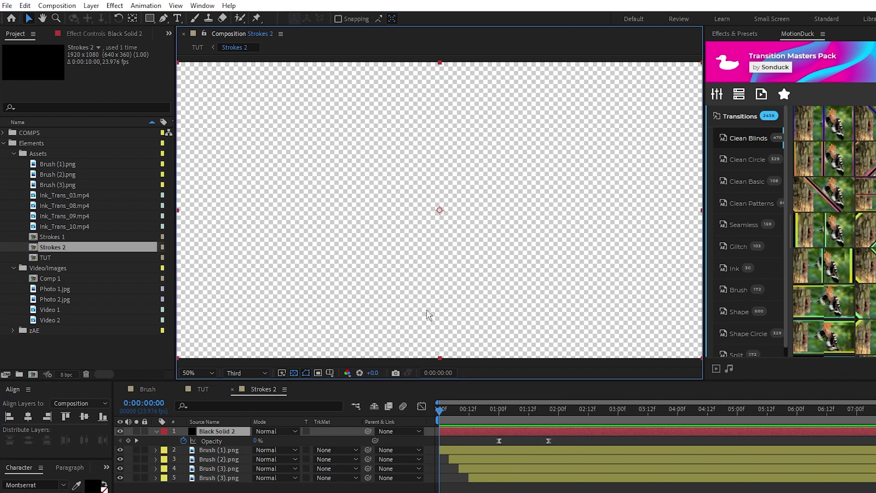
# - Move the black solid's opacity keyframes earlier and closer together, with the 100% keyframe at 0:00:00:22
pyautogui.press(',')
pyautogui.moveTo(441, 410); pyautogui.dragTo(492, 413)
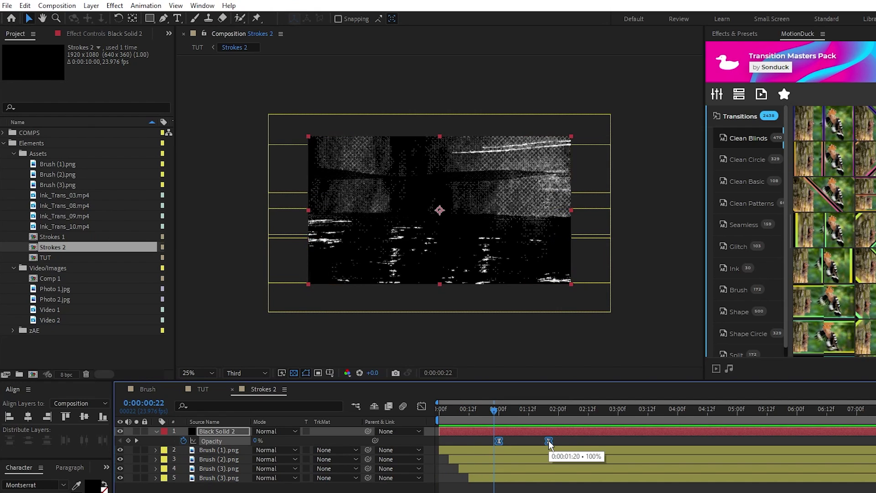
pyautogui.moveTo(549, 442)
pyautogui.mouseDown()
pyautogui.moveTo(450, 442)
pyautogui.moveTo(479, 446)
pyautogui.mouseUp()
pyautogui.click(470, 441)
pyautogui.moveTo(441, 412)
pyautogui.mouseDown()
pyautogui.moveTo(492, 428)
pyautogui.moveTo(428, 421)
pyautogui.moveTo(491, 426)
pyautogui.mouseUp()
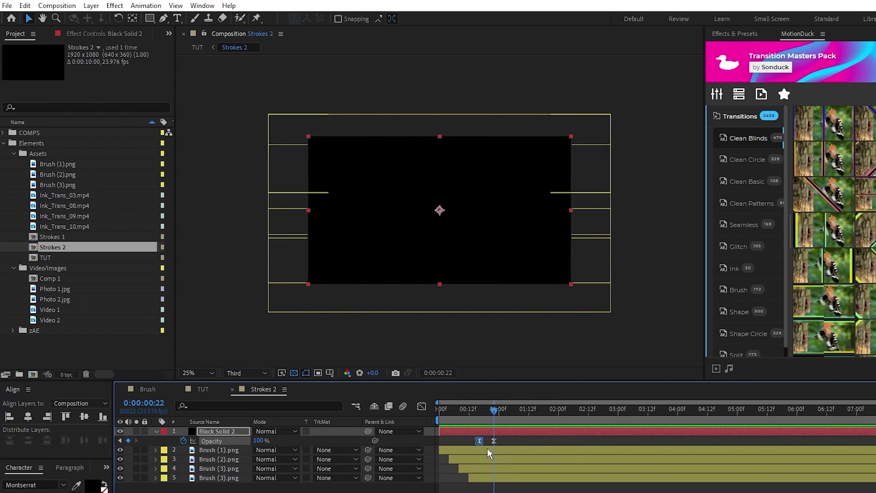
pyautogui.click(508, 440)
pyautogui.click(156, 431)
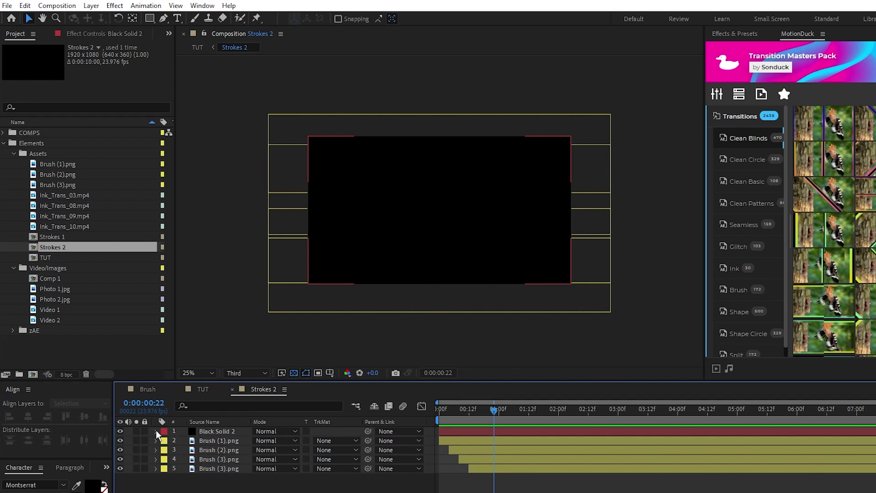
# - Rotate the Strokes 2 layer in the TUT composition by 35°
pyautogui.click(204, 389)
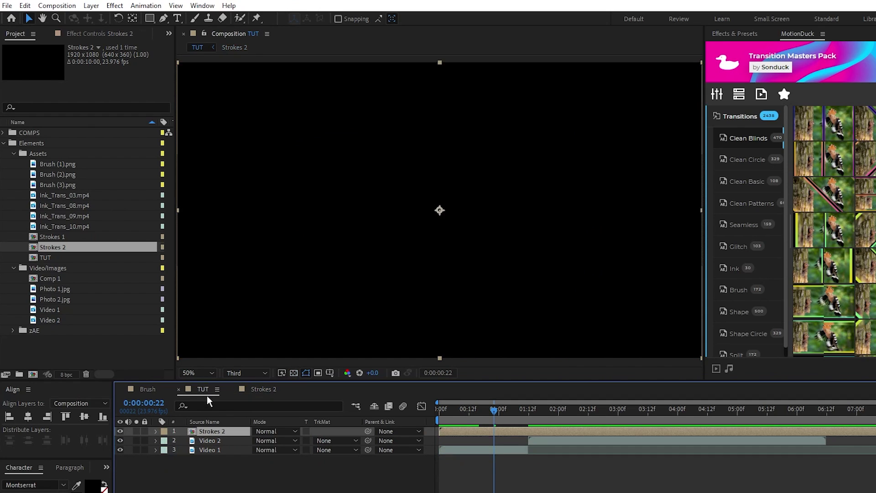
pyautogui.press('r')
pyautogui.click(267, 440)
pyautogui.write('35')
pyautogui.press('Return')
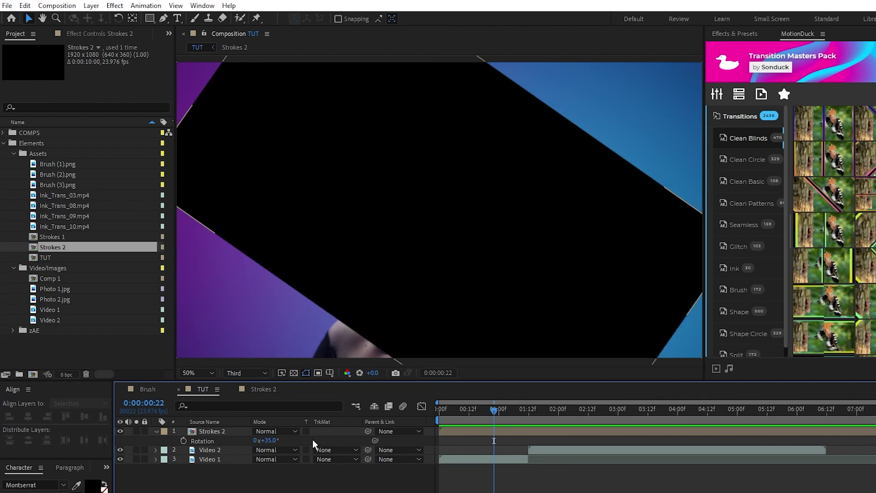
# - Scale the Strokes 2 layer to 186% so that the rotated strokes cover the whole frame
pyautogui.press(',')
pyautogui.press(',')
pyautogui.click(427, 240)
pyautogui.press('s')
pyautogui.moveTo(269, 441); pyautogui.dragTo(321, 445)
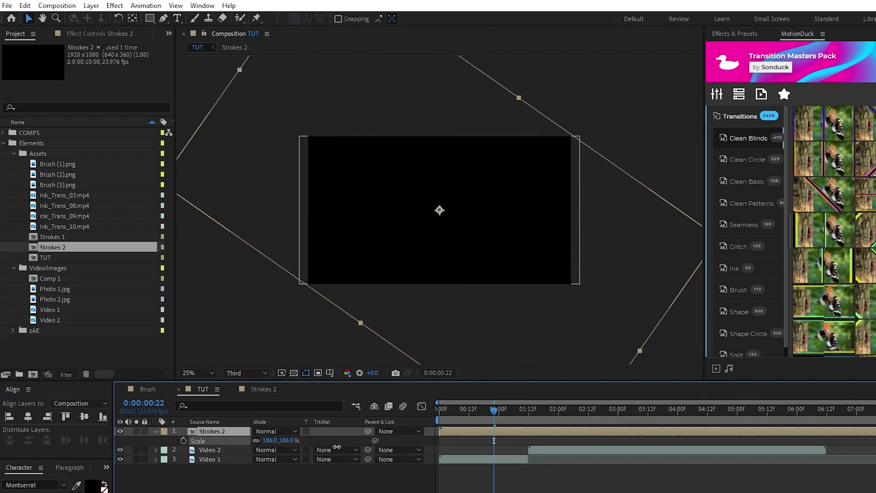
# - Add a layer marker to Strokes 2 at 0:00:00:22, where the frame is fully black
pyautogui.moveTo(494, 417)
pyautogui.mouseDown()
pyautogui.moveTo(452, 418)
pyautogui.moveTo(503, 427)
pyautogui.moveTo(483, 424)
pyautogui.moveTo(491, 426)
pyautogui.moveTo(494, 412)
pyautogui.mouseUp()
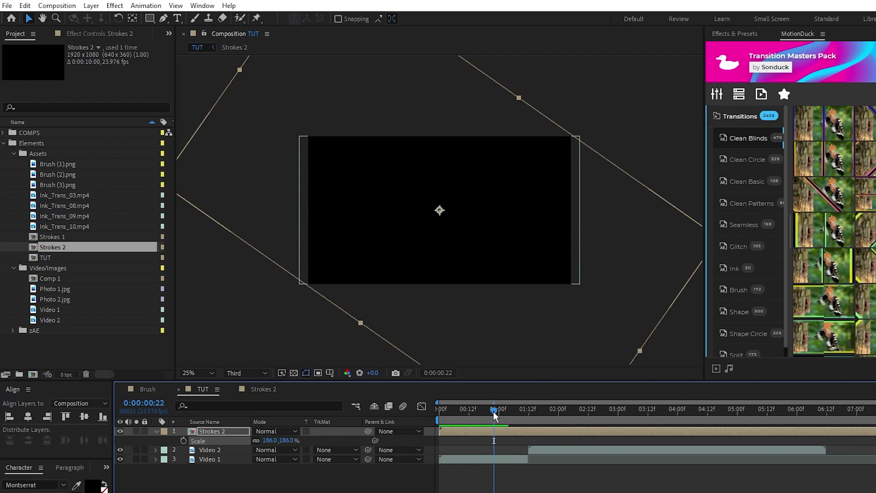
pyautogui.scroll(2, 441, 223)
pyautogui.scroll(-2, 442, 223)
pyautogui.rightClick(495, 431)
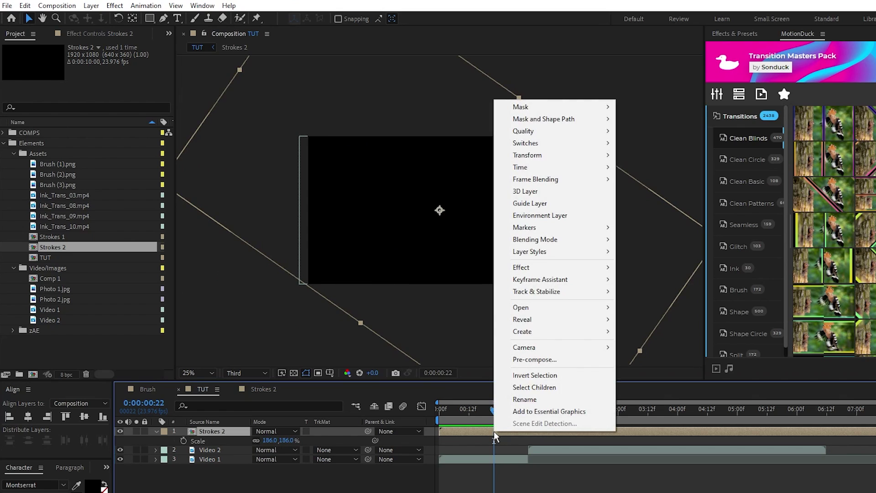
pyautogui.moveTo(547, 229)
pyautogui.click(636, 227)
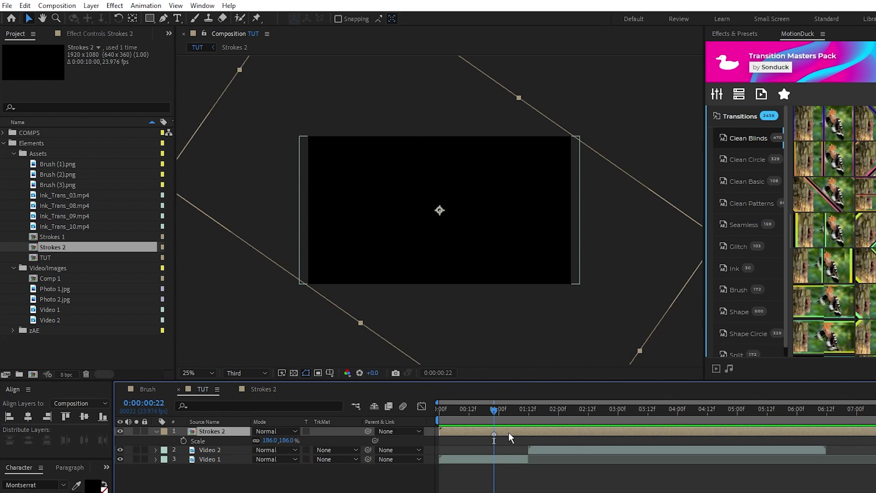
# - Slide Strokes 2 along the timeline until its marker lines up with the cut to Video 2, and collapse its properties
pyautogui.moveTo(508, 431)
pyautogui.mouseDown()
pyautogui.moveTo(539, 431)
pyautogui.moveTo(536, 423)
pyautogui.mouseUp()
pyautogui.click(524, 416)
pyautogui.click(156, 432)
# - Duplicate Strokes 2, start the copy at the cut to Video 2, and make it the original's Alpha Inverted Matte
pyautogui.hotkey('ctrl', 'd')
pyautogui.moveTo(480, 431)
pyautogui.mouseDown()
pyautogui.moveTo(532, 435)
pyautogui.moveTo(522, 433)
pyautogui.mouseUp()
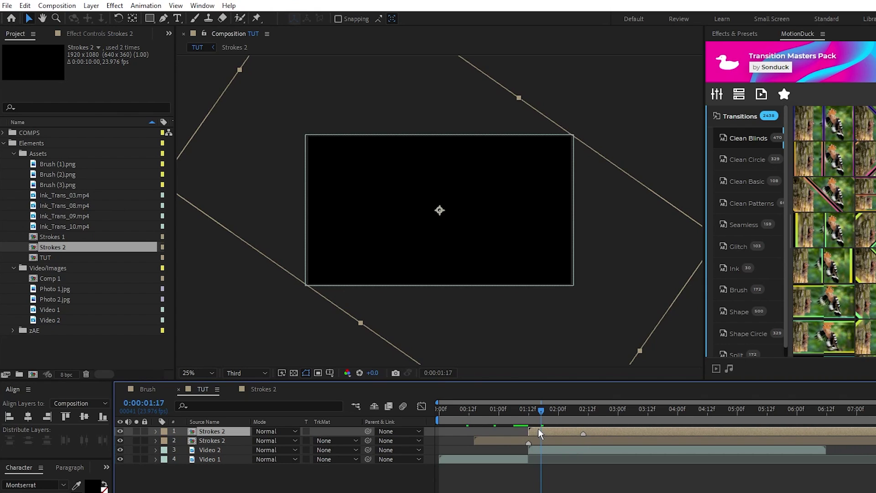
pyautogui.click(343, 441)
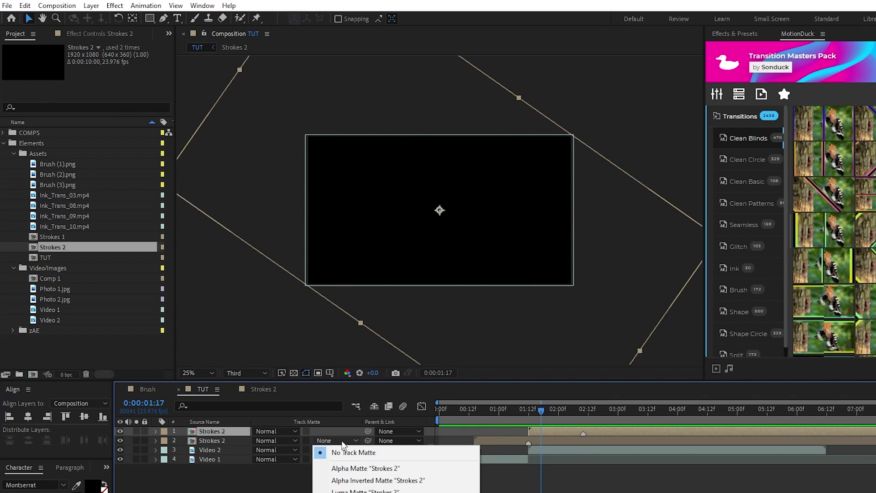
pyautogui.click(361, 482)
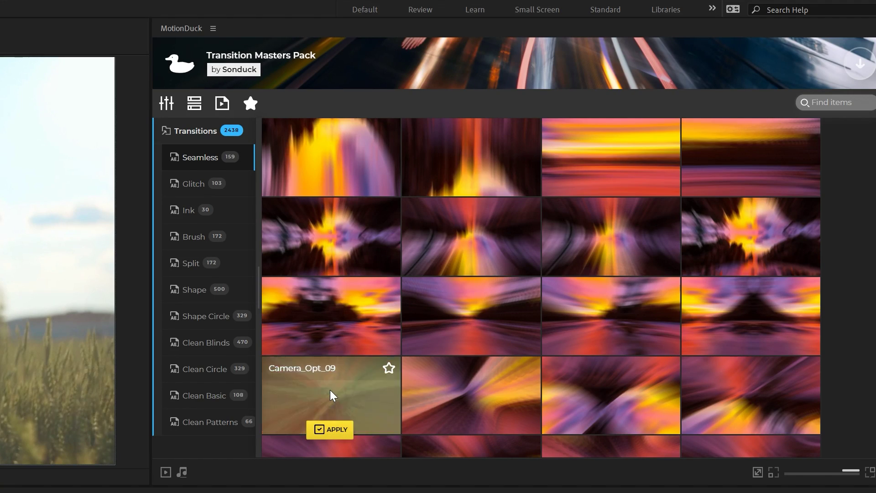
# - Browse the Seamless transition presets in the Transition Masters Pack library
pyautogui.scroll(-5, 331, 395)
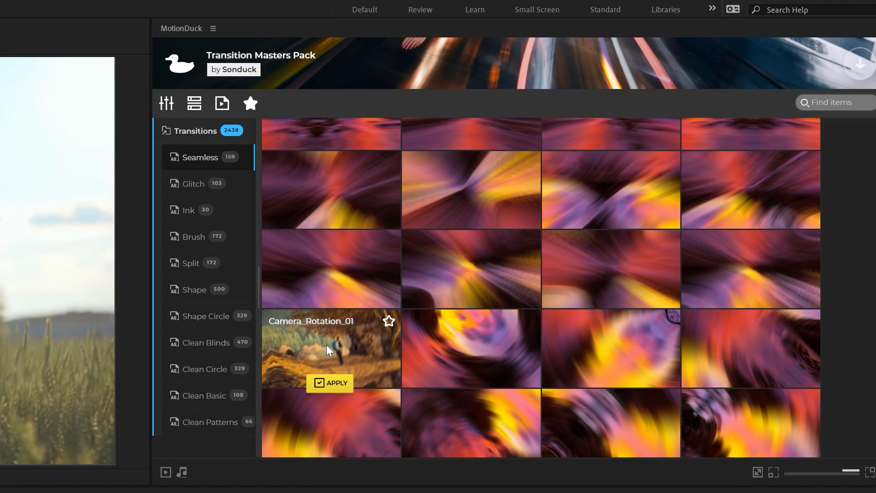
pyautogui.scroll(-5, 328, 319)
pyautogui.click(323, 336)
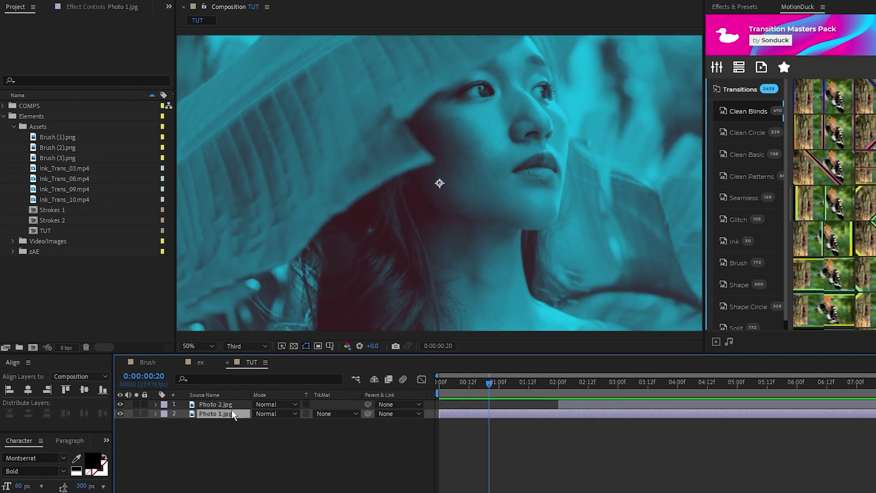
# - Place Ink_Trans_08.mp4 directly above Photo 1.jpg at 0:00:00:00 and set it as the photo's Luma Inverted Matte
pyautogui.moveTo(491, 383); pyautogui.dragTo(439, 393)
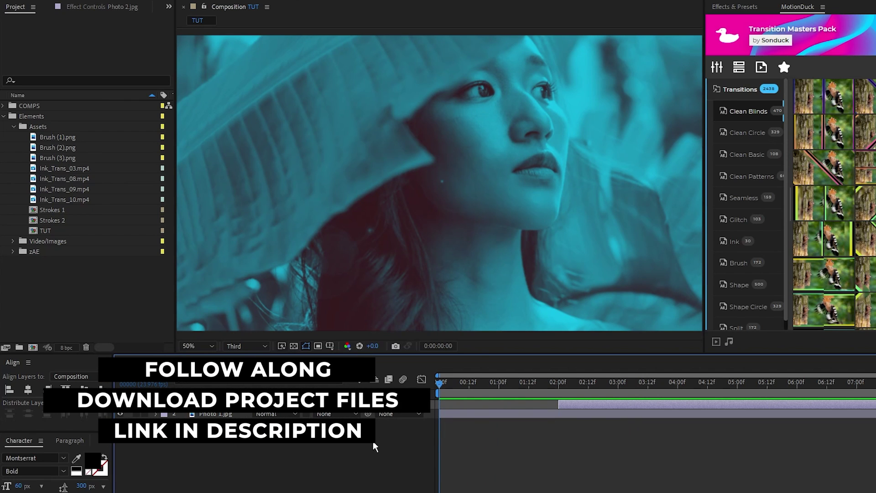
pyautogui.moveTo(68, 179); pyautogui.dragTo(200, 414)
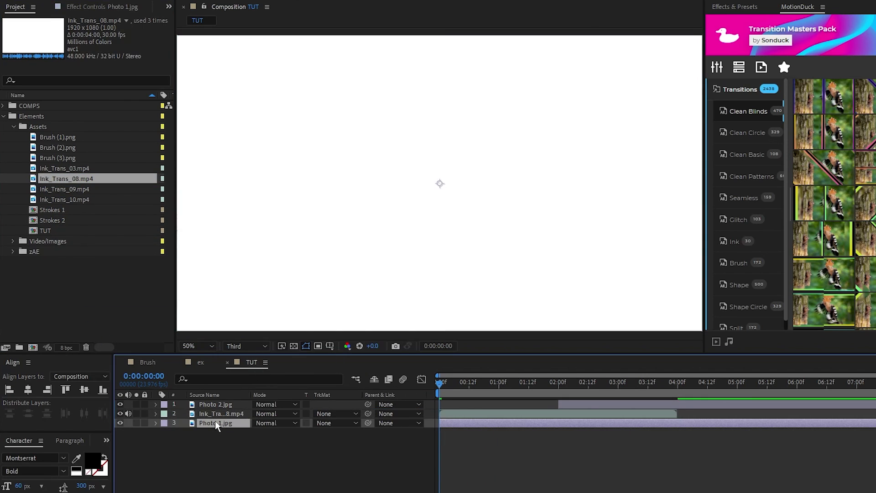
pyautogui.click(341, 423)
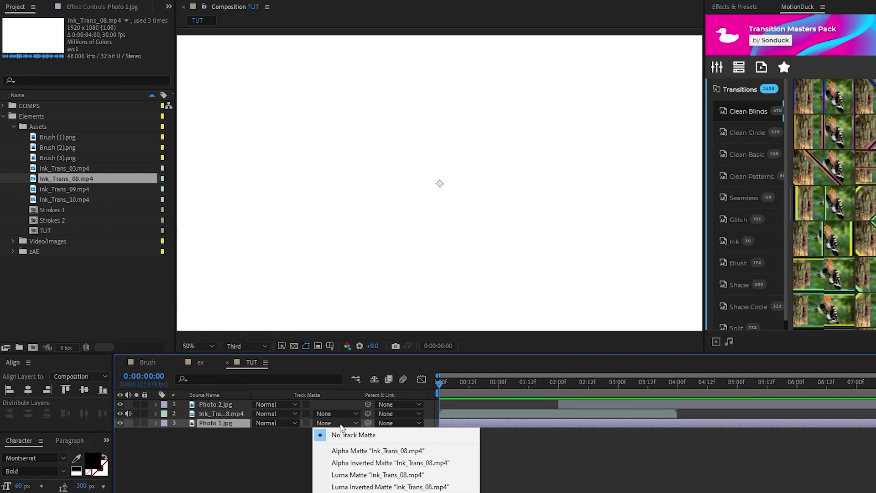
pyautogui.click(363, 488)
# - Compare the ink footage with the matted photo at 0:00:01:06 by switching the ink layer's visibility on and off
pyautogui.moveTo(440, 382); pyautogui.dragTo(514, 398)
pyautogui.click(120, 413)
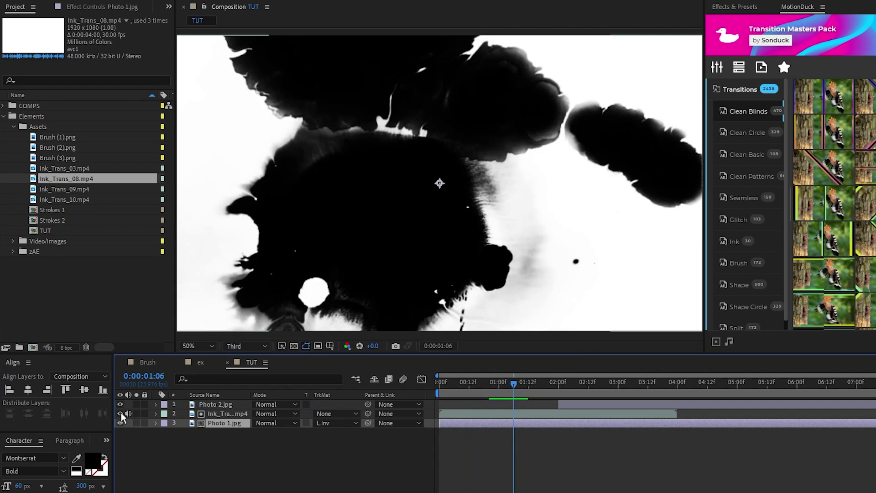
pyautogui.click(120, 414)
pyautogui.click(120, 414)
pyautogui.click(120, 413)
pyautogui.click(119, 414)
pyautogui.click(119, 413)
# - Try a Luma Matte on Photo 1.jpg, compare it with the ink footage, and restore the Luma Inverted Matte
pyautogui.click(336, 423)
pyautogui.click(355, 477)
pyautogui.click(120, 413)
pyautogui.click(120, 413)
pyautogui.moveTo(487, 382); pyautogui.dragTo(566, 395)
pyautogui.click(349, 422)
pyautogui.click(379, 487)
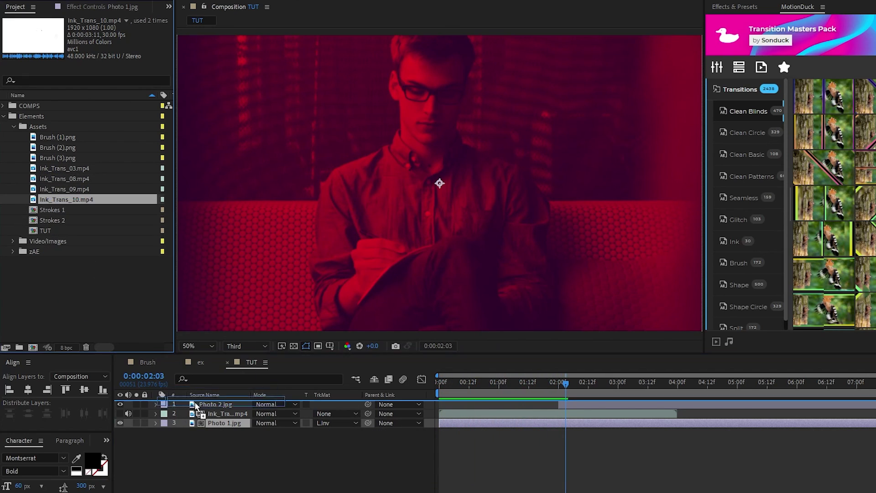
# - Place Ink_Trans_10.mp4 above Photo 2.jpg, start it with that layer, and set it as the photo's Luma Inverted Matte
pyautogui.moveTo(195, 405); pyautogui.dragTo(196, 405)
pyautogui.moveTo(455, 405)
pyautogui.mouseDown()
pyautogui.moveTo(571, 406)
pyautogui.moveTo(597, 389)
pyautogui.mouseUp()
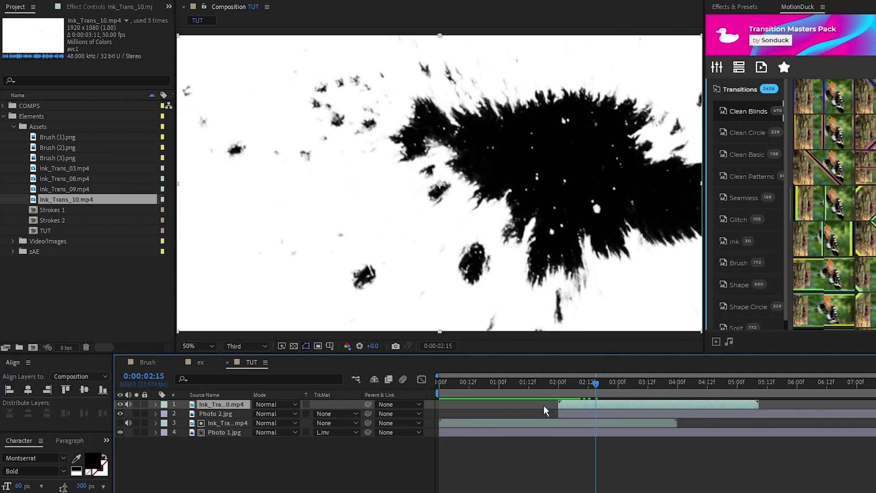
pyautogui.click(337, 415)
pyautogui.click(364, 474)
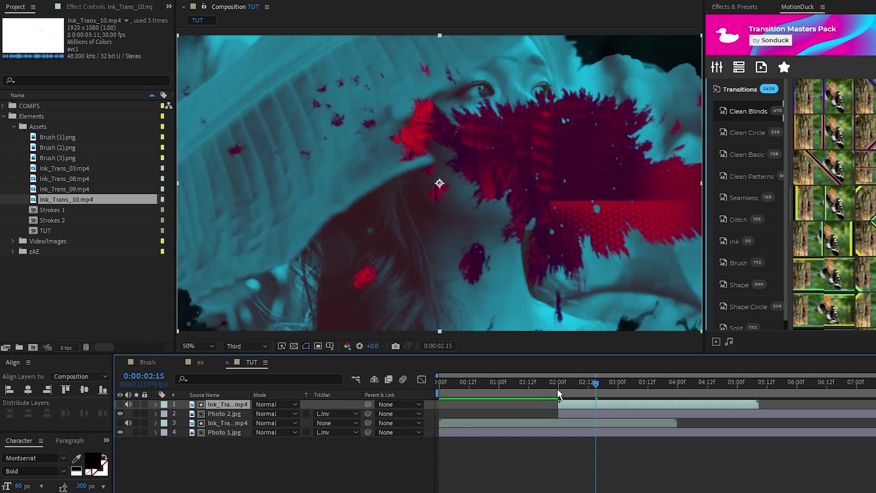